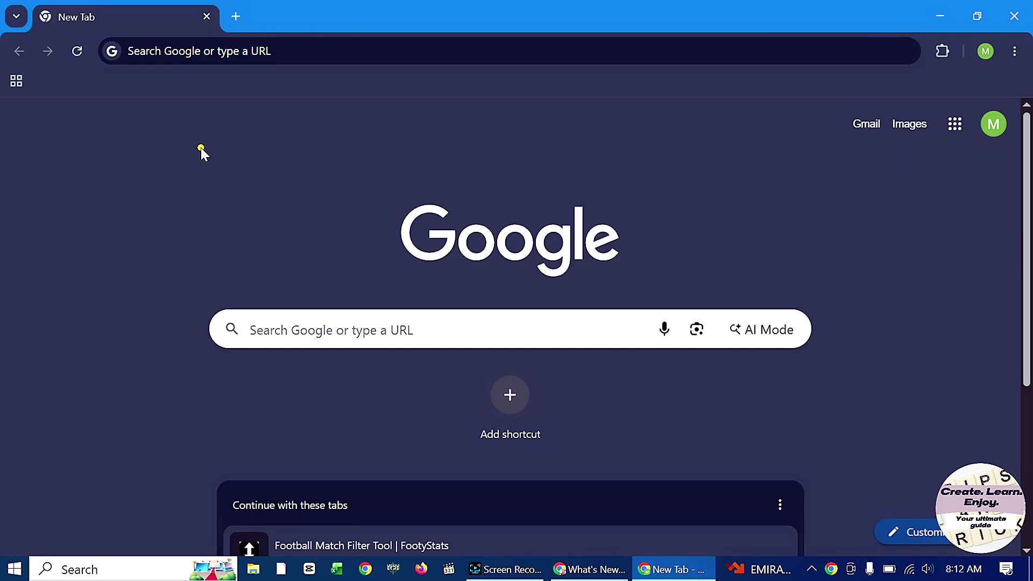
# Search Google for "obs zoom to mouse" and open the OBS Lua Zoom-to-mouse-ULTIMATE 1.0.0 result
pyautogui.click(382, 328)
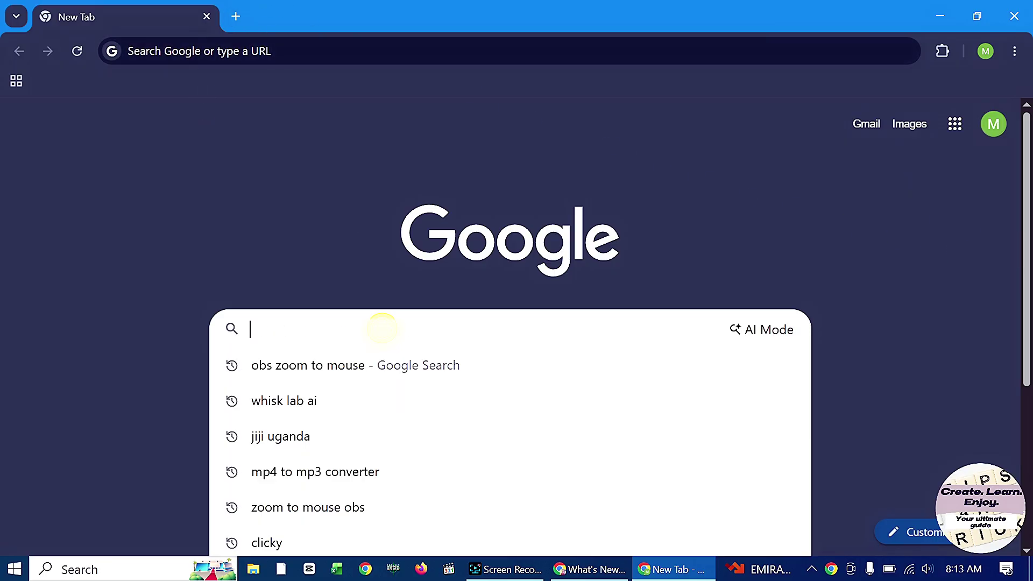
pyautogui.click(322, 368)
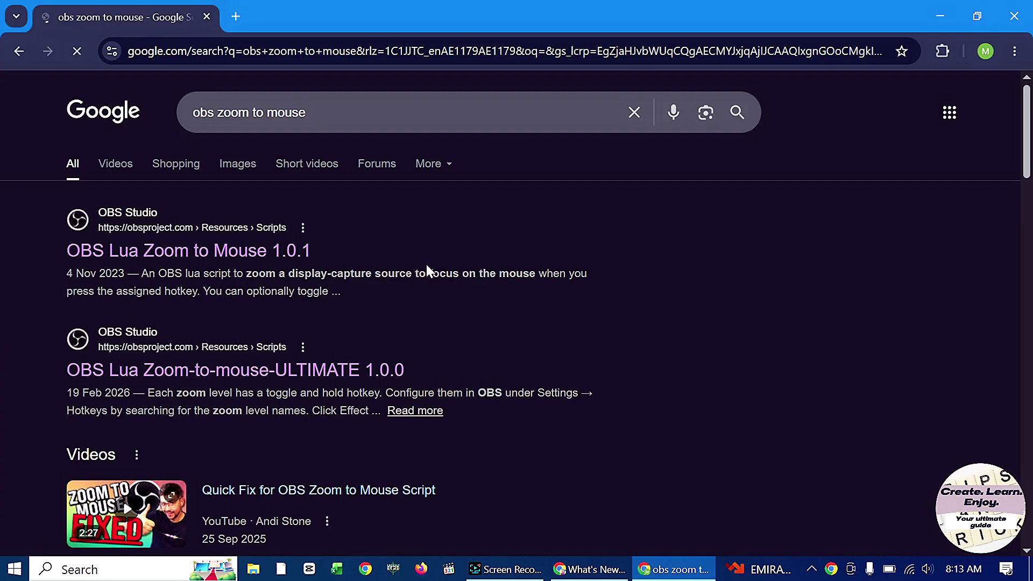
pyautogui.click(293, 371)
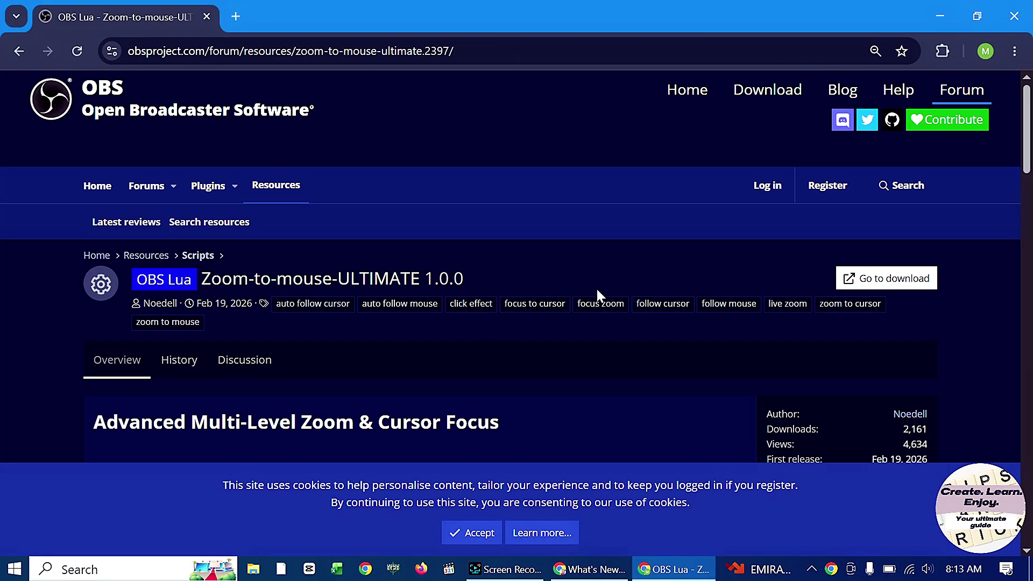
# Go to the script's GitHub release page and download the Zoom.to.mouse.ULTIMATE.for.OBS.lua asset
pyautogui.click(880, 285)
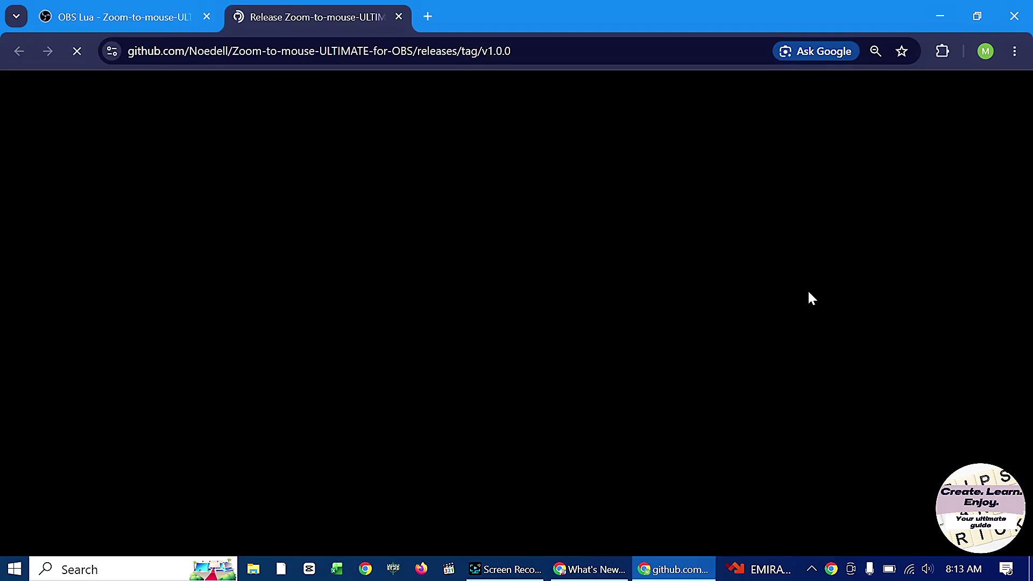
pyautogui.scroll(-15, 656, 279)
pyautogui.scroll(-5, 659, 288)
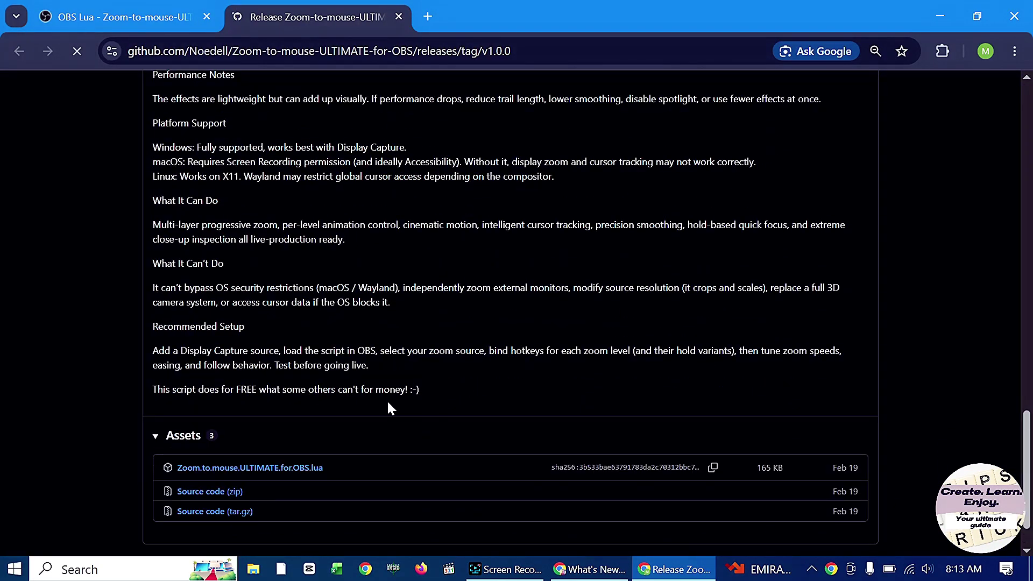
pyautogui.click(286, 468)
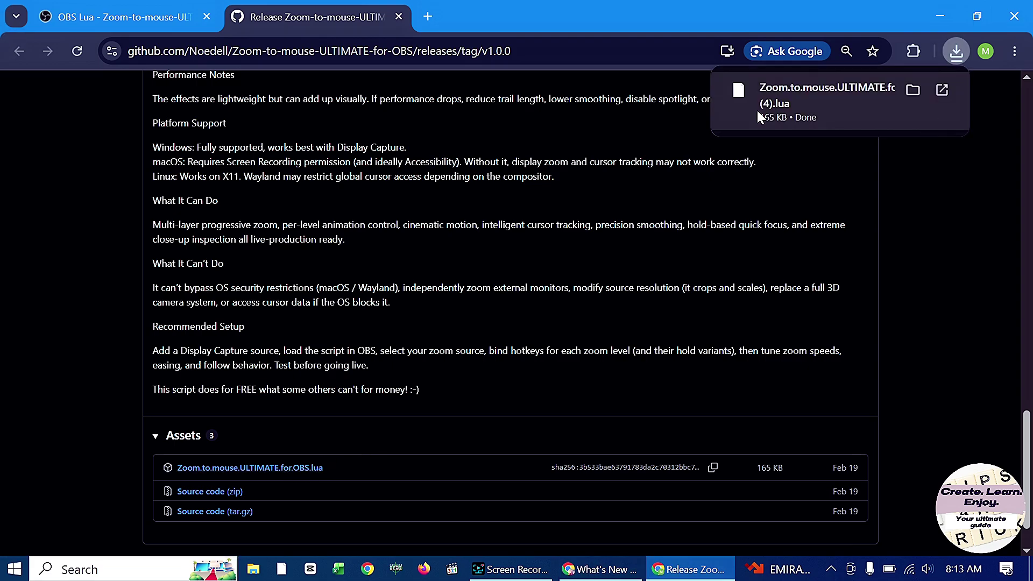
# Show the desktop and launch OBS Studio from the Windows search
pyautogui.click(1031, 569)
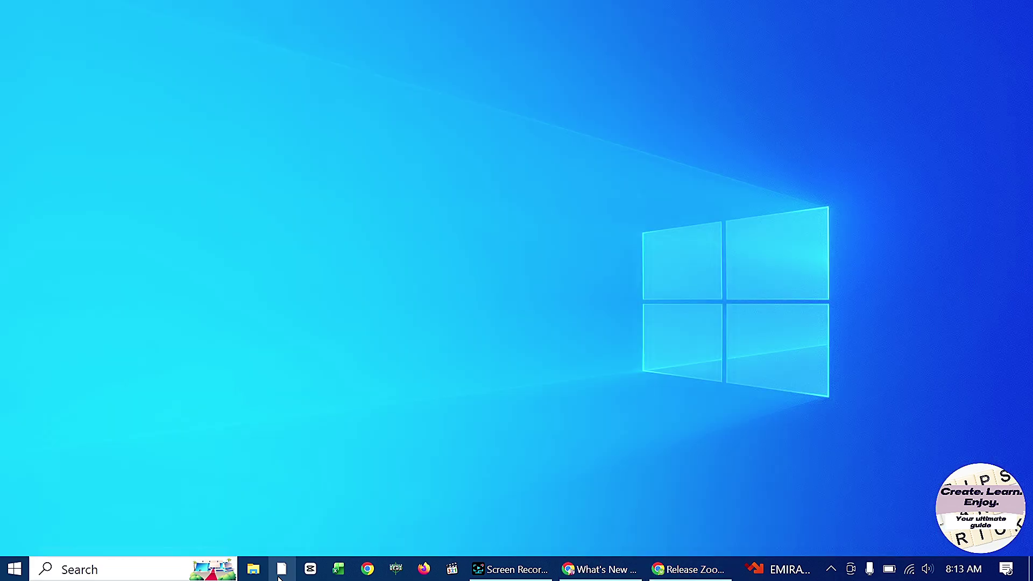
pyautogui.click(13, 569)
pyautogui.click(94, 570)
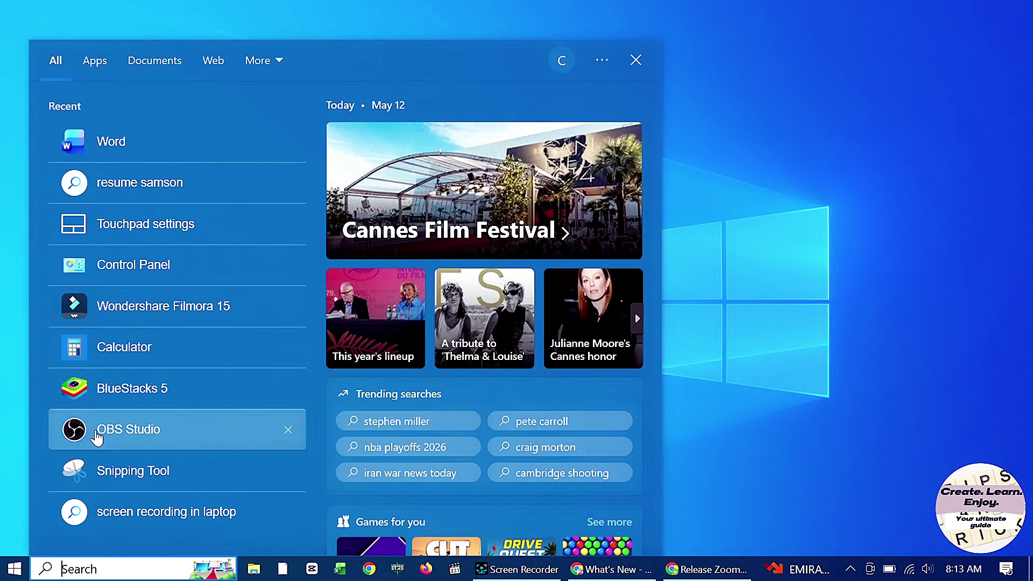
pyautogui.click(298, 429)
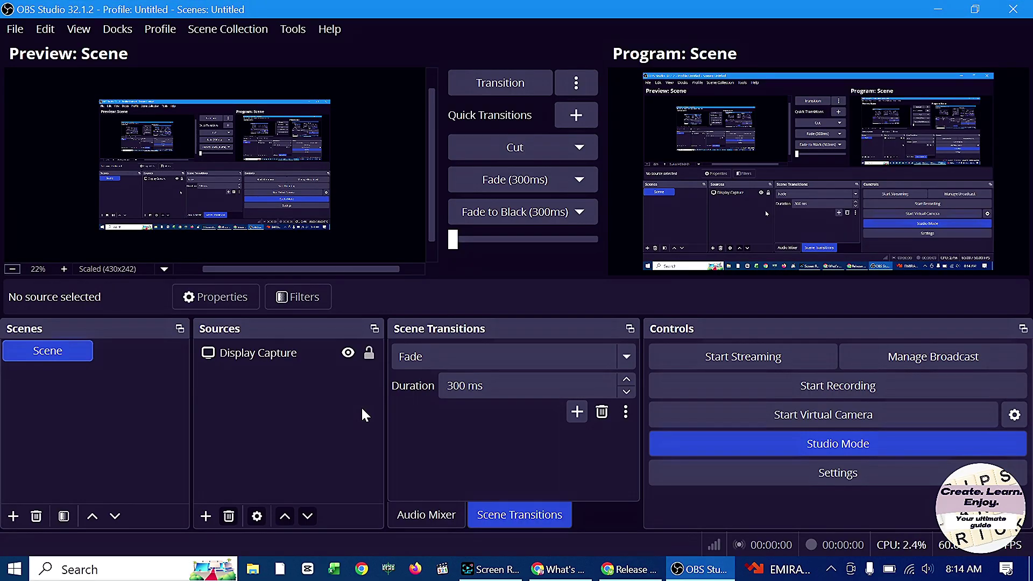
# Load the script Zoom.to.mouse.ULTIMATE.for.OBS (4).lua from the Downloads folder into the OBS scripts
pyautogui.click(292, 29)
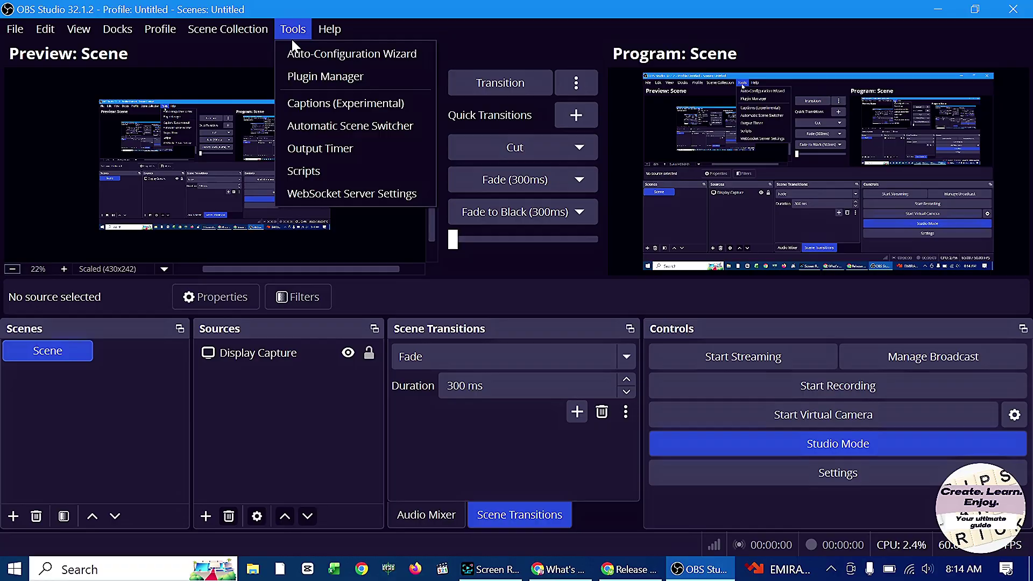
pyautogui.click(315, 171)
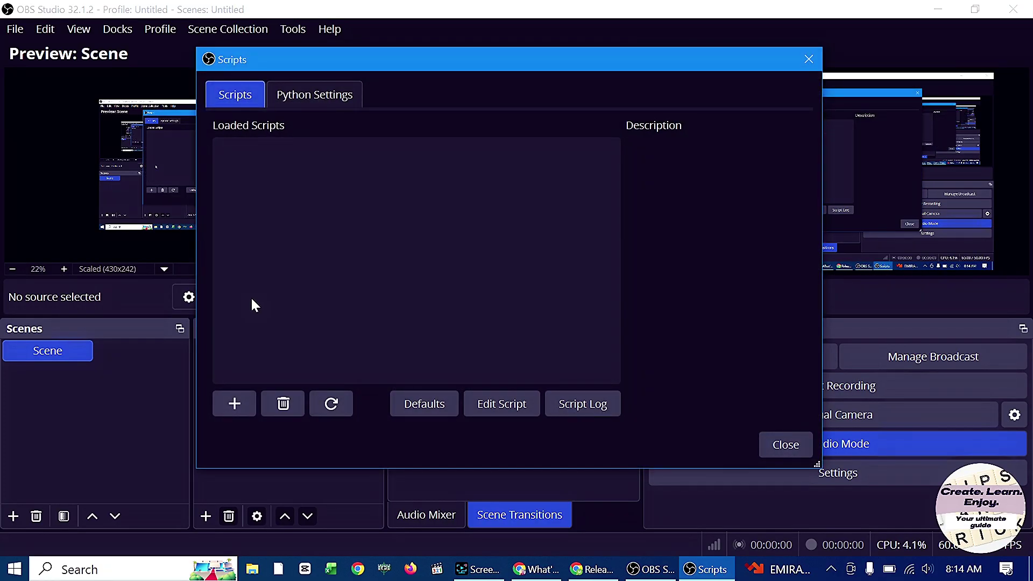
pyautogui.click(240, 402)
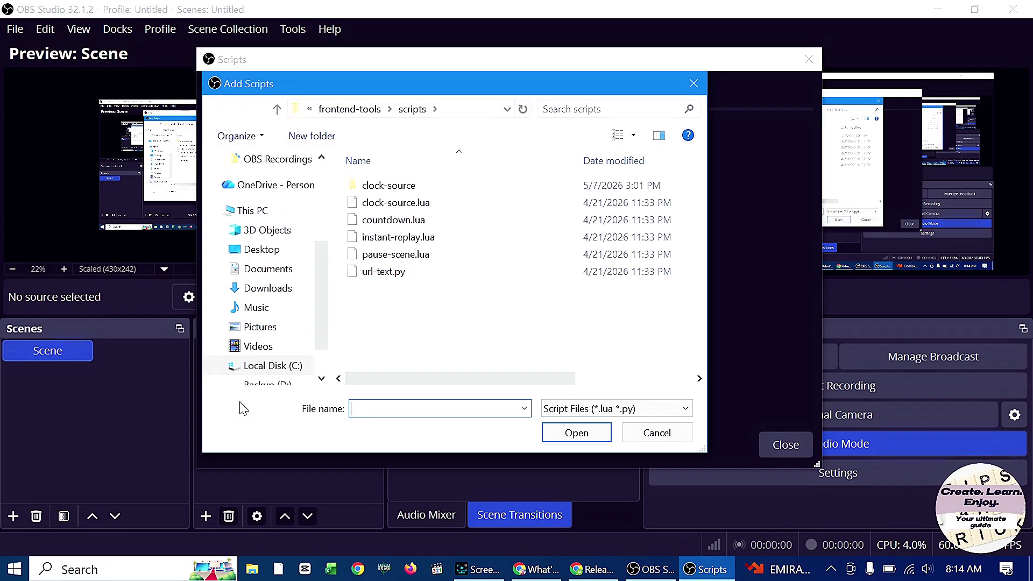
pyautogui.click(268, 289)
pyautogui.click(371, 207)
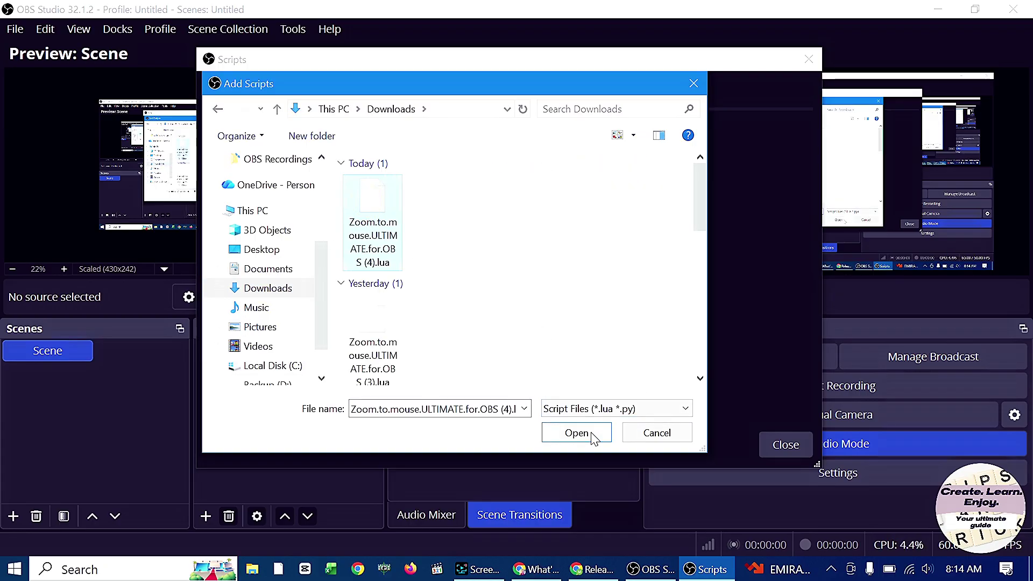
pyautogui.click(576, 433)
# Set the script's Zoom Source to Display Capture and its Zoom Factor to 1.50
pyautogui.moveTo(456, 59); pyautogui.dragTo(355, 42)
pyautogui.click(768, 245)
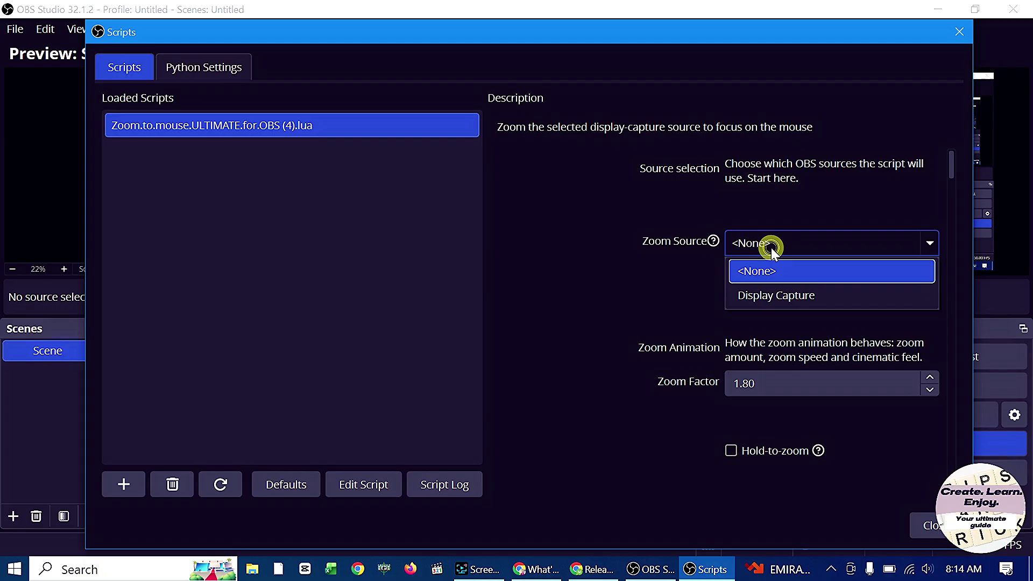
pyautogui.click(770, 296)
pyautogui.click(759, 384)
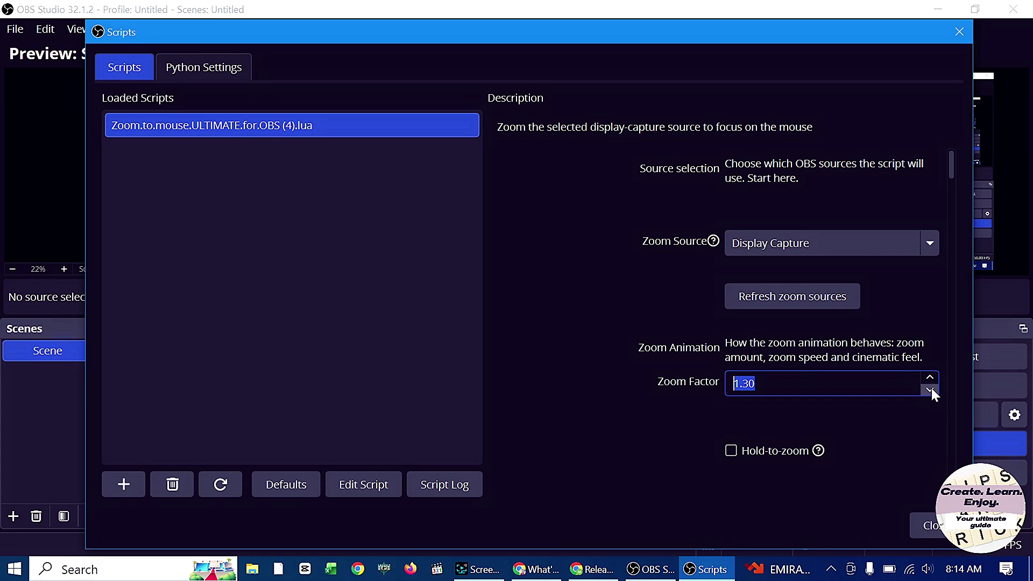
pyautogui.scroll(2, 815, 389)
pyautogui.scroll(-3, 672, 427)
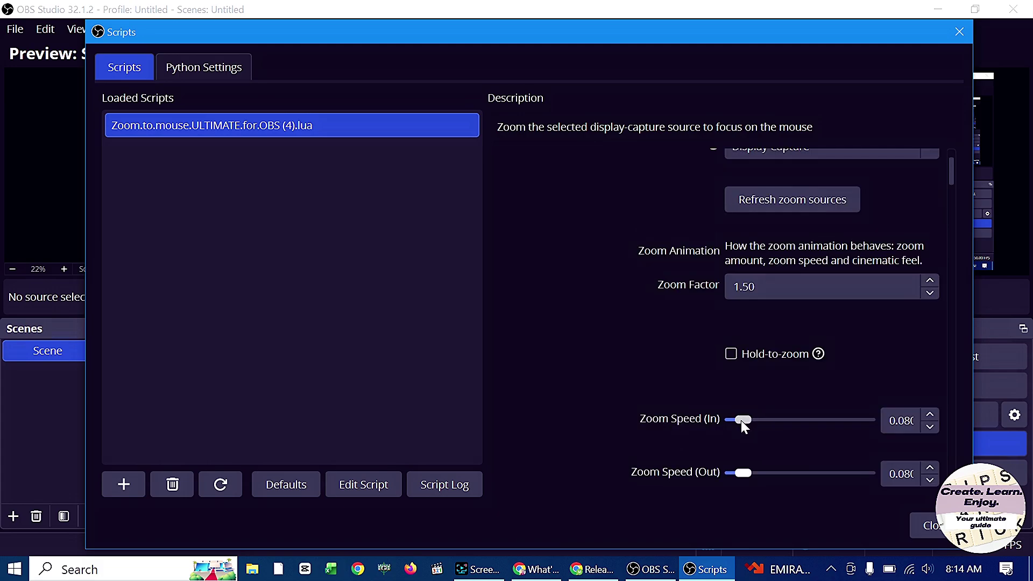
# Fine-tune the script's Zoom Speed (In) and Zoom Speed (Out)
pyautogui.moveTo(740, 420); pyautogui.dragTo(744, 421)
pyautogui.moveTo(741, 469); pyautogui.dragTo(743, 469)
# Adjust the Close-up and Macro extra zoom multipliers, and close the Scripts dialog
pyautogui.scroll(-5, 958, 217)
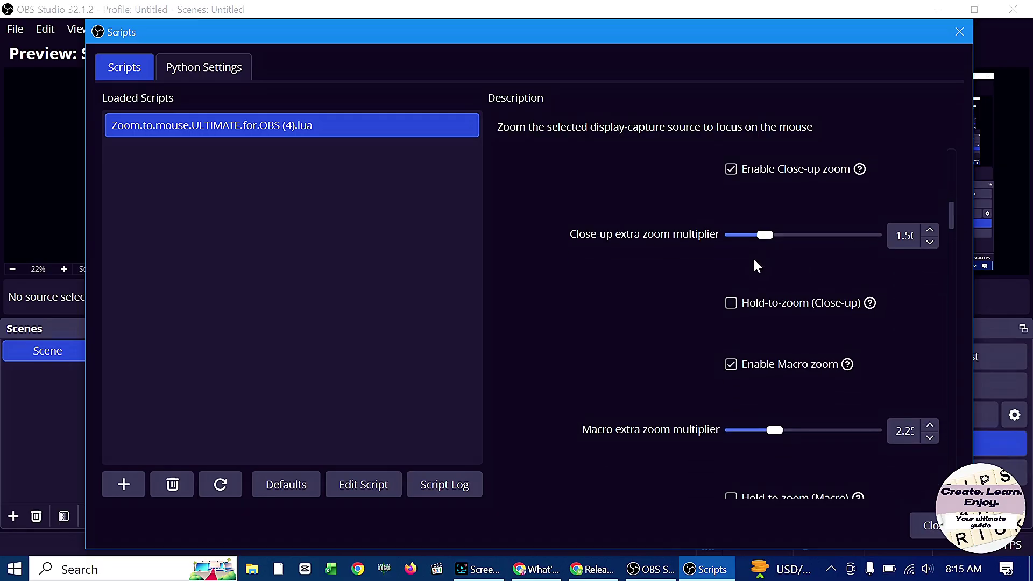
pyautogui.moveTo(753, 238); pyautogui.dragTo(748, 235)
pyautogui.moveTo(780, 428); pyautogui.dragTo(741, 427)
pyautogui.scroll(-5, 738, 423)
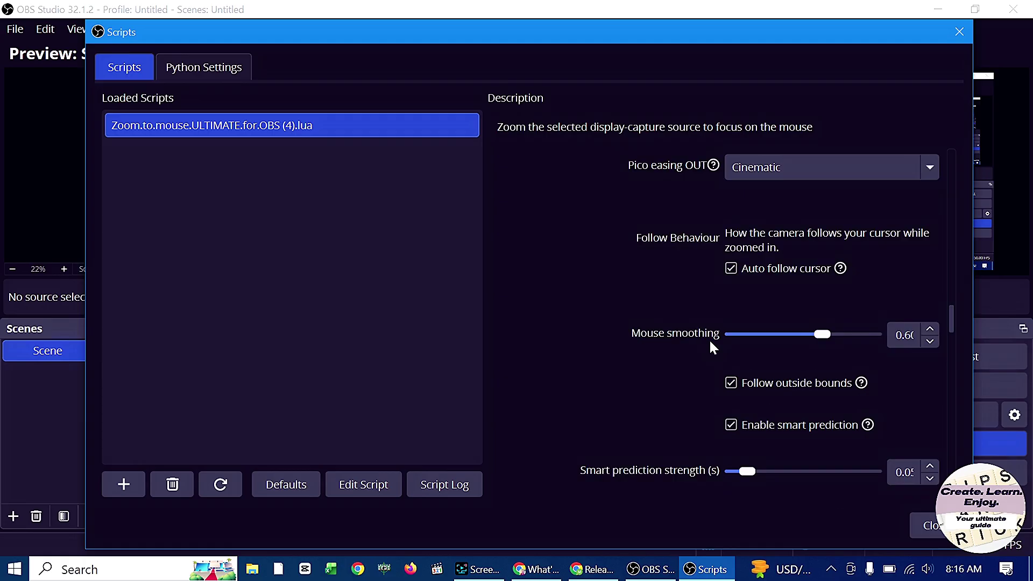
pyautogui.click(933, 529)
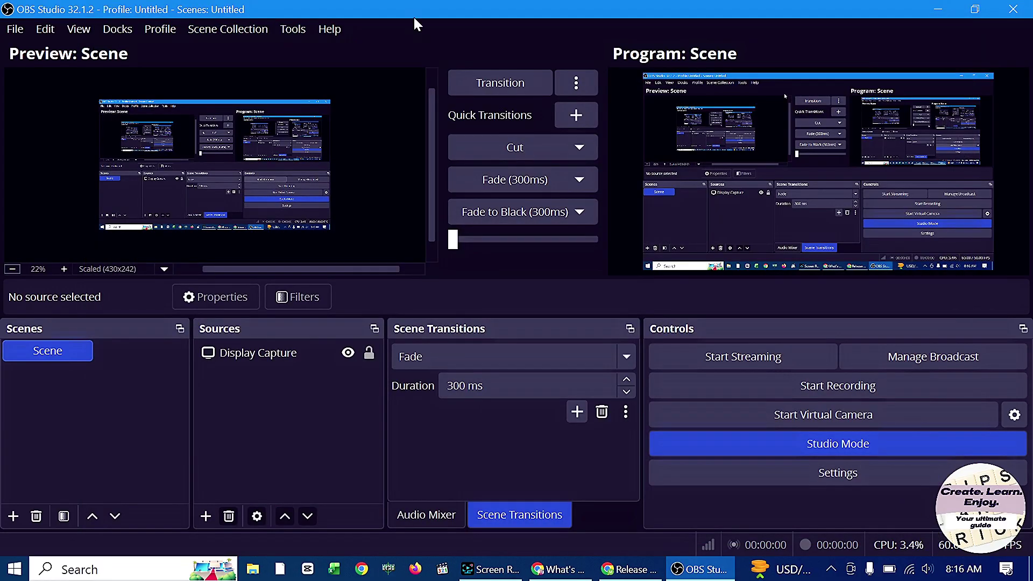
# Assign the hotkey 1 to Toggle zoom to mouse in the OBS settings and save the change
pyautogui.click(15, 29)
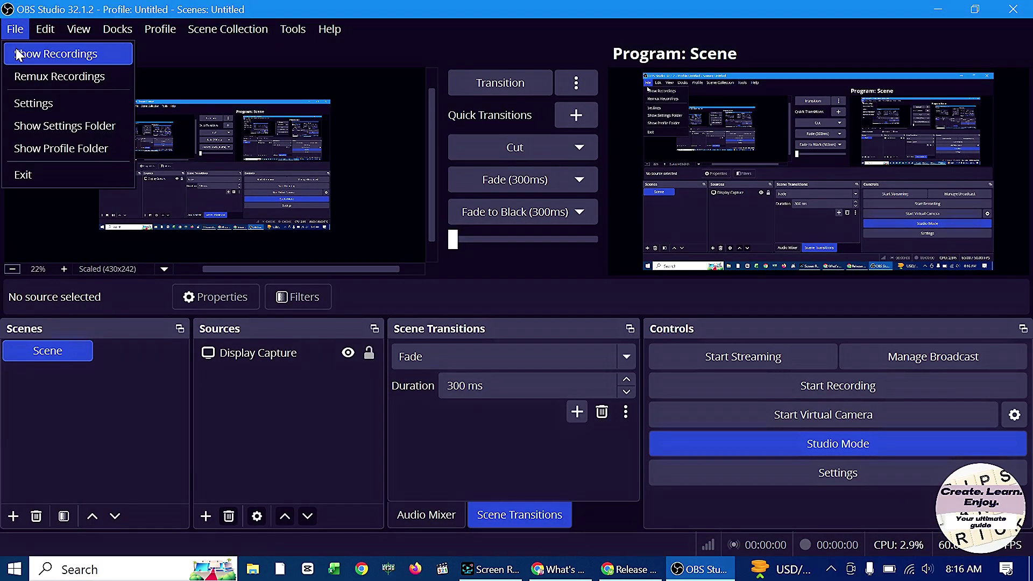
pyautogui.click(40, 103)
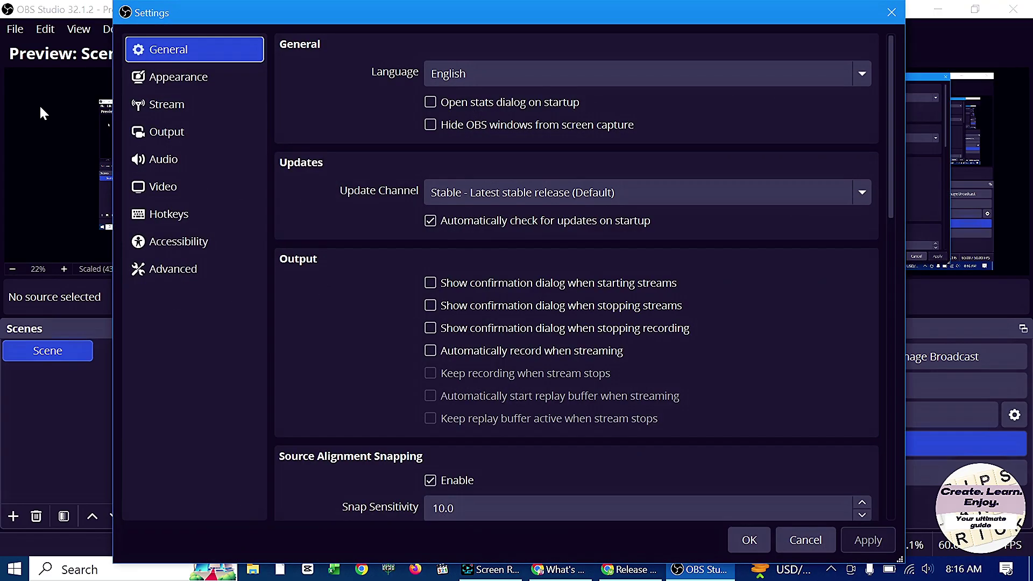
pyautogui.click(167, 215)
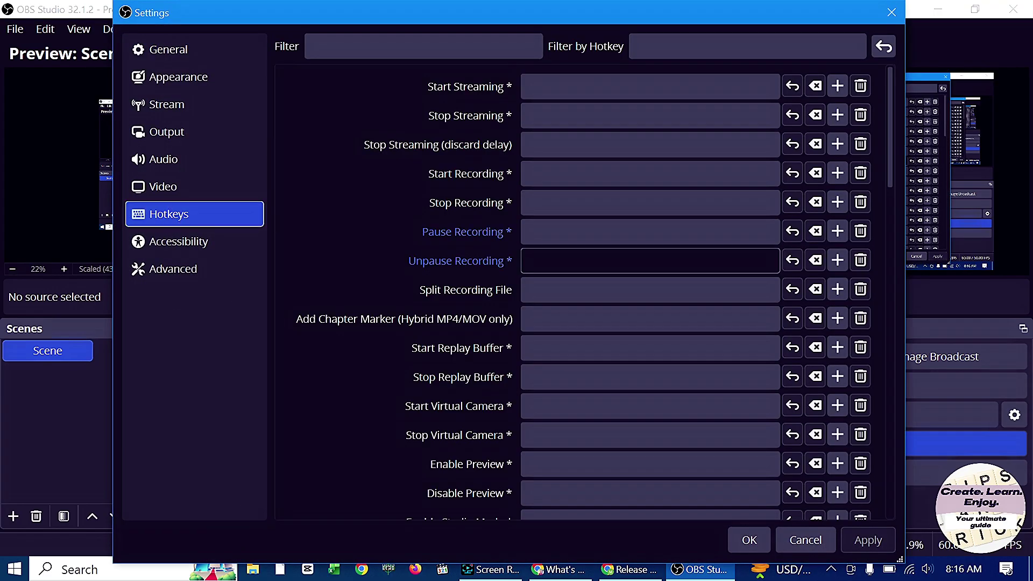
pyautogui.scroll(-3, 591, 258)
pyautogui.scroll(-3, 646, 328)
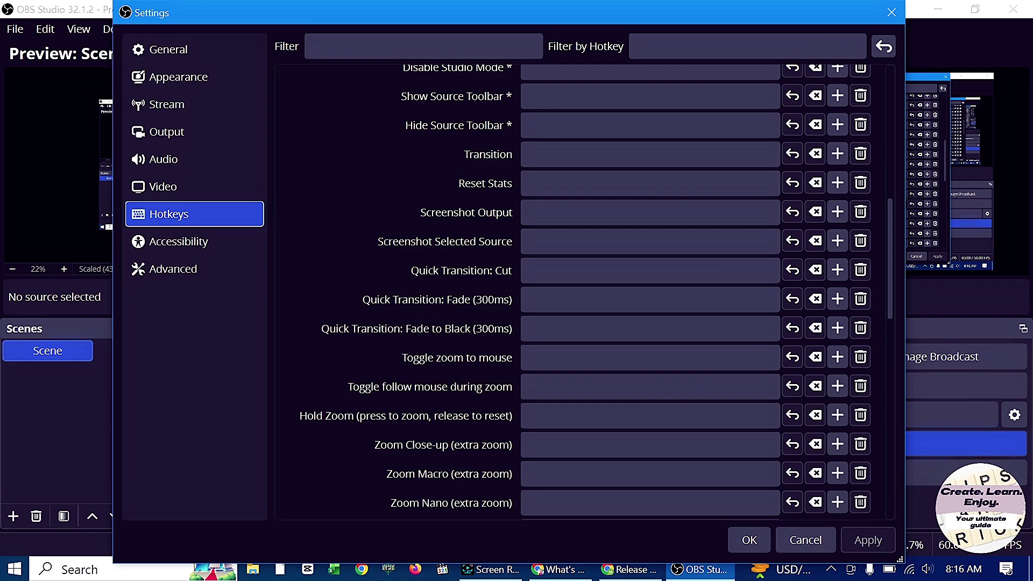
pyautogui.click(650, 357)
pyautogui.press('1')
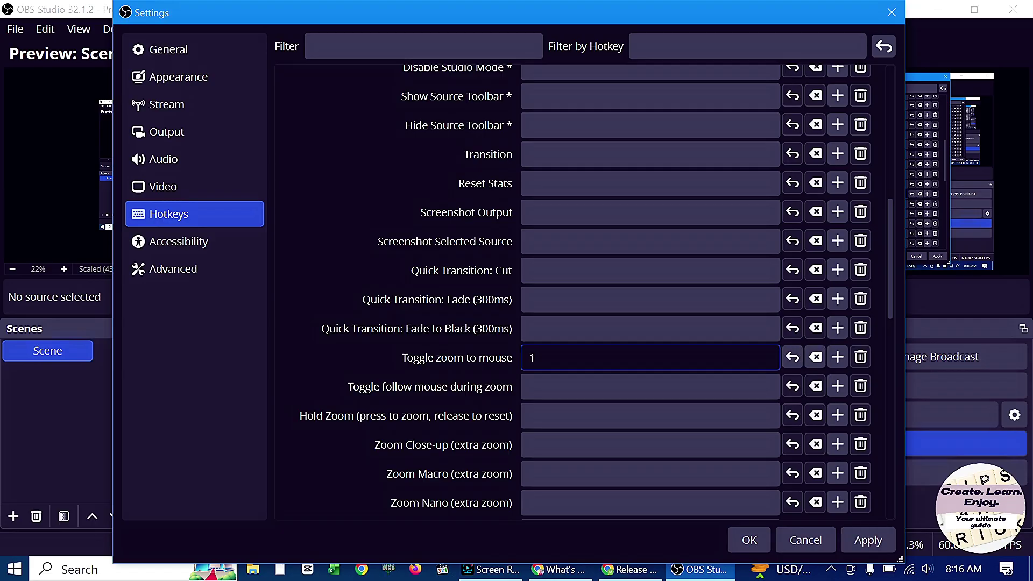
pyautogui.click(748, 540)
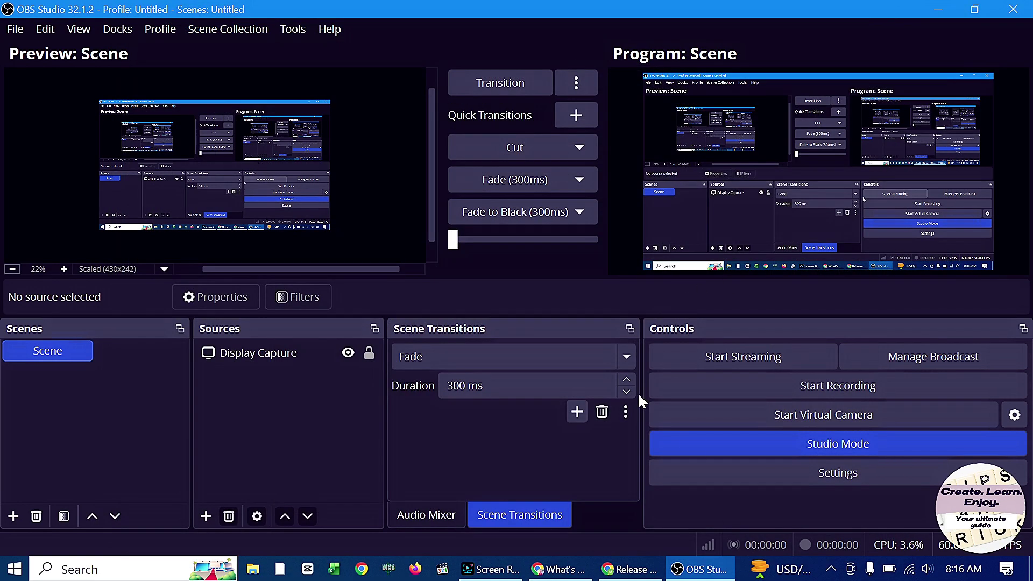
# Trigger the zoom-to-mouse hotkey to zoom the display capture in on the cursor
pyautogui.press('1')
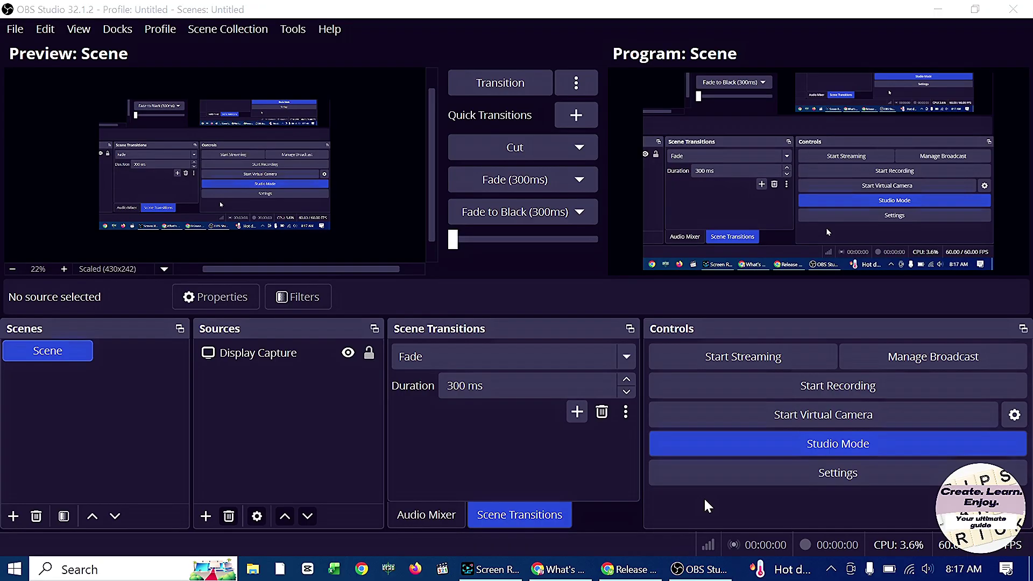
pyautogui.click(691, 568)
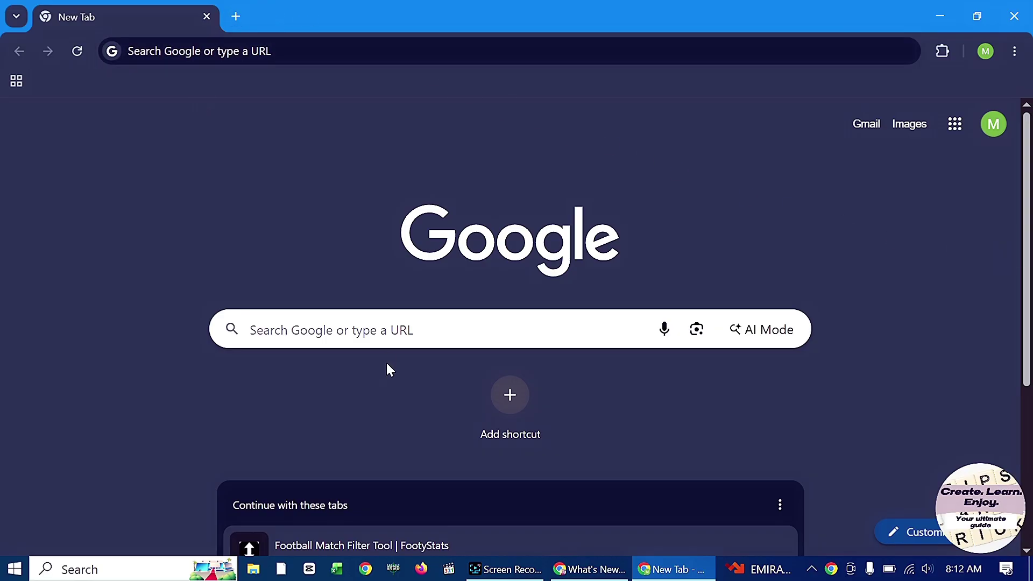
# Run a Google search for "obs zoom to mouse" and open the Zoom-to-mouse-ULTIMATE 1.0.0 resource page
pyautogui.click(371, 329)
pyautogui.click(321, 369)
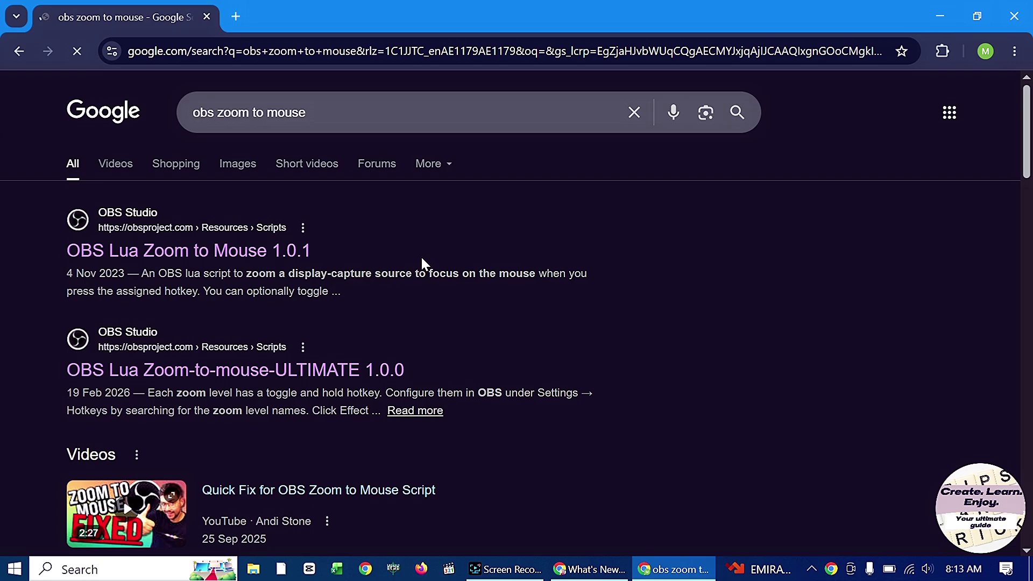
pyautogui.click(294, 373)
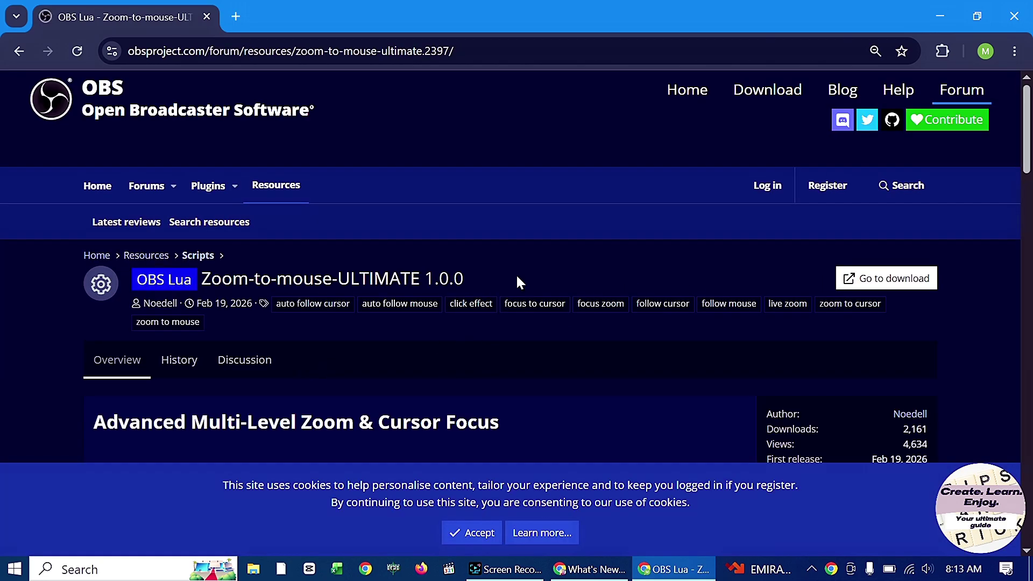
# Download Zoom.to.mouse.ULTIMATE.for.OBS.lua from the assets of the v1.0.0 GitHub release
pyautogui.click(897, 284)
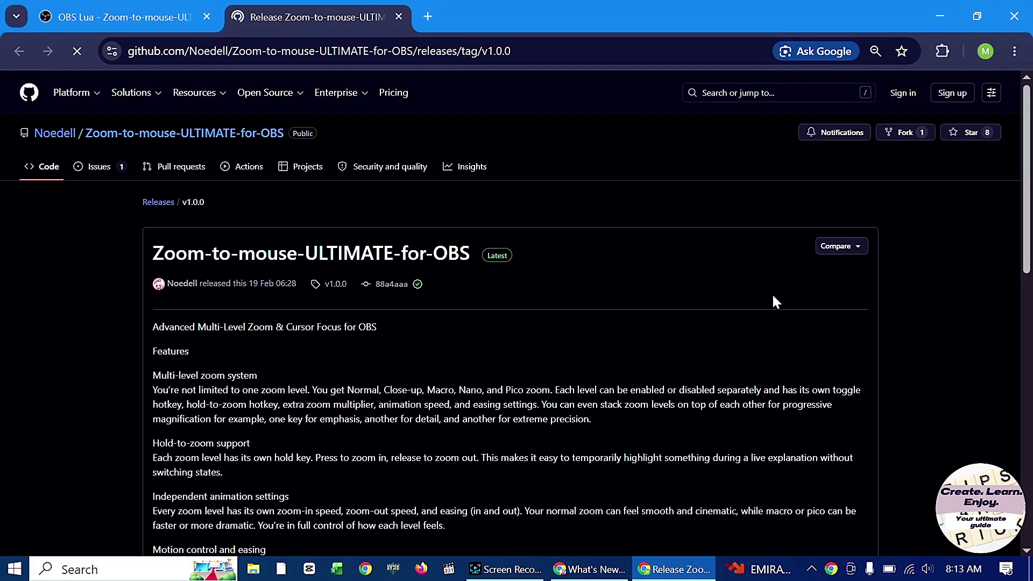
pyautogui.scroll(-15, 700, 285)
pyautogui.click(286, 470)
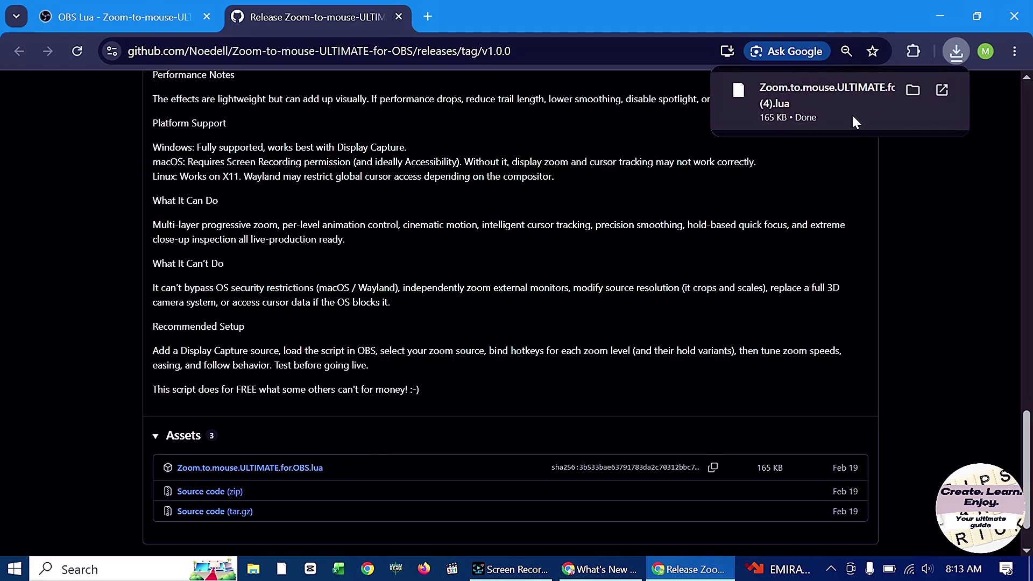
# Minimize the browser and start OBS Studio from the recent apps in Windows search
pyautogui.click(940, 16)
pyautogui.click(14, 569)
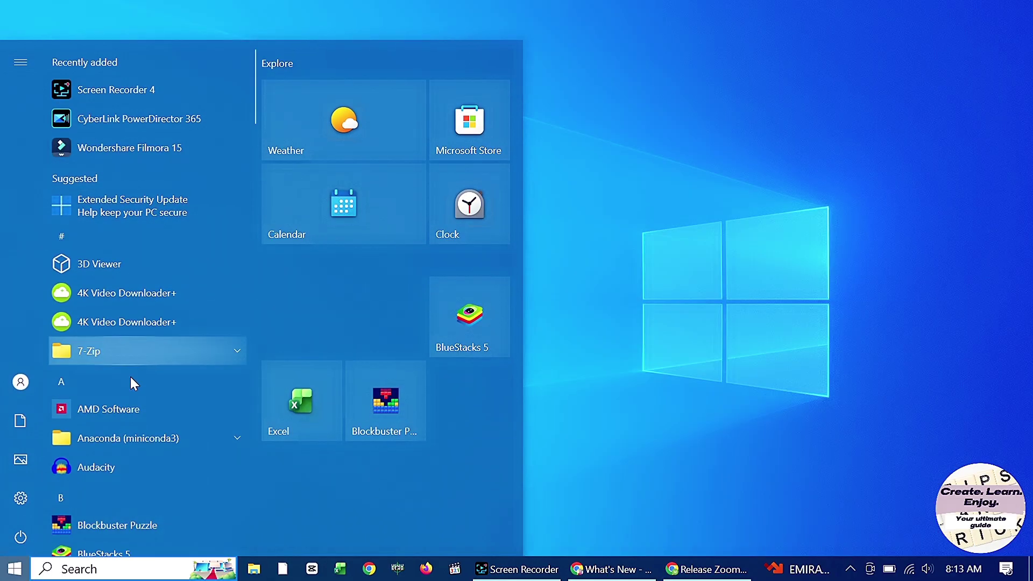
pyautogui.press('super+s')
pyautogui.click(98, 434)
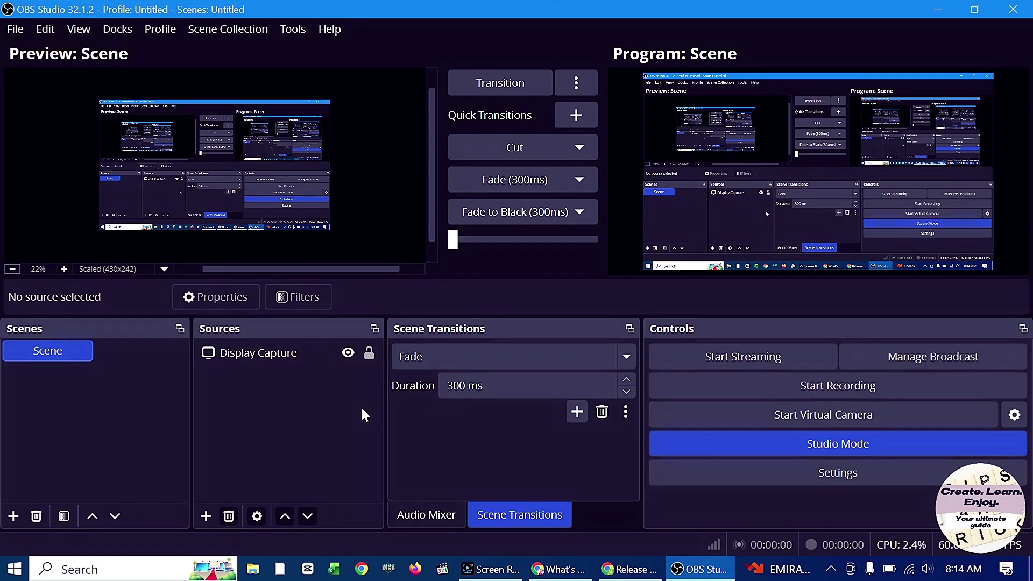
# Load the script Zoom.to.mouse.ULTIMATE.for.OBS (4).lua from the Downloads folder into the Scripts window
pyautogui.click(307, 28)
pyautogui.click(317, 169)
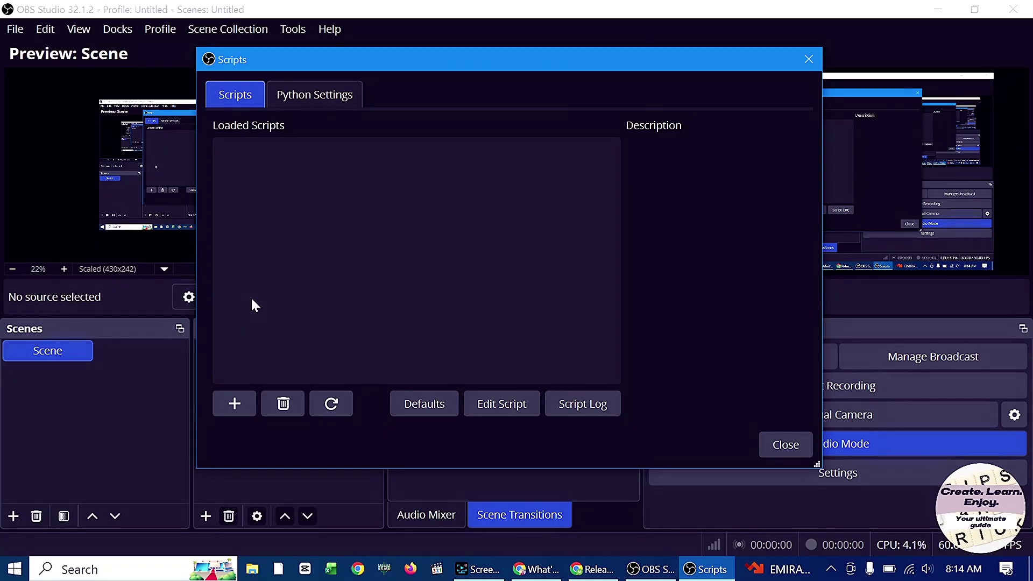
pyautogui.click(234, 404)
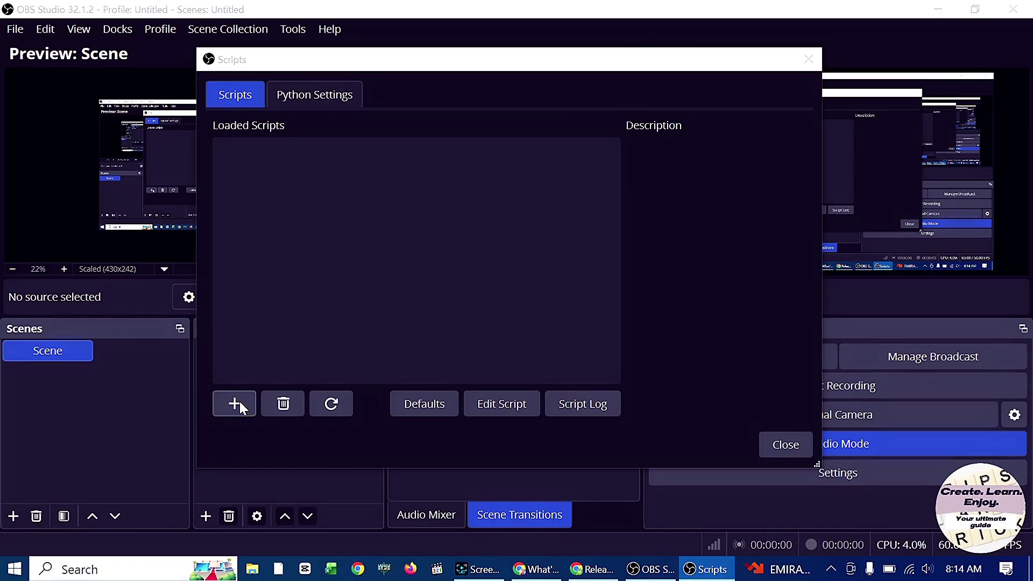
pyautogui.click(267, 288)
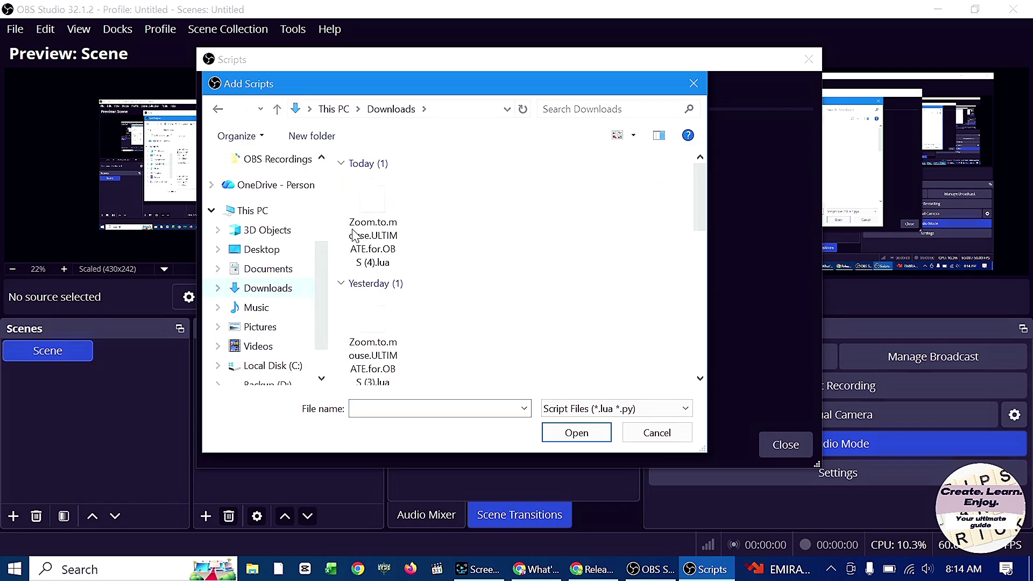
pyautogui.click(373, 221)
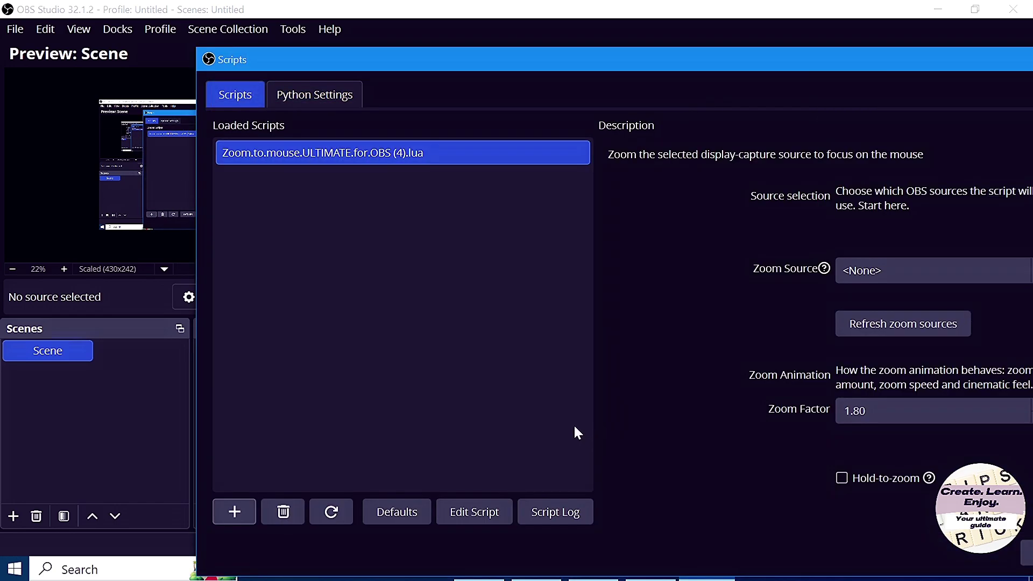
# Move the Scripts window fully into view, set the script's Zoom Source to Display Capture and its Zoom Factor to 1.50
pyautogui.moveTo(453, 60); pyautogui.dragTo(350, 32)
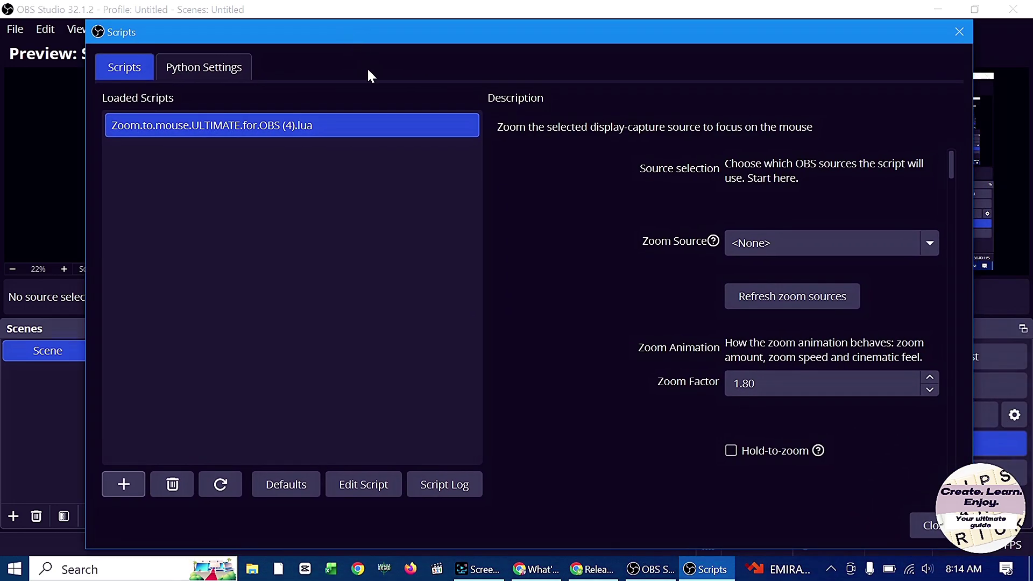
pyautogui.click(769, 245)
pyautogui.click(770, 295)
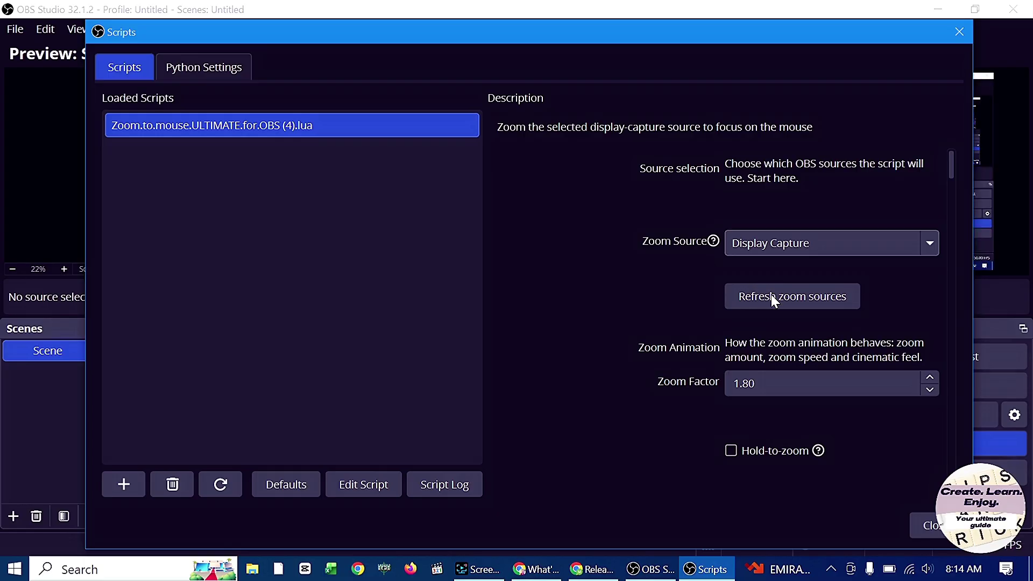
pyautogui.click(764, 383)
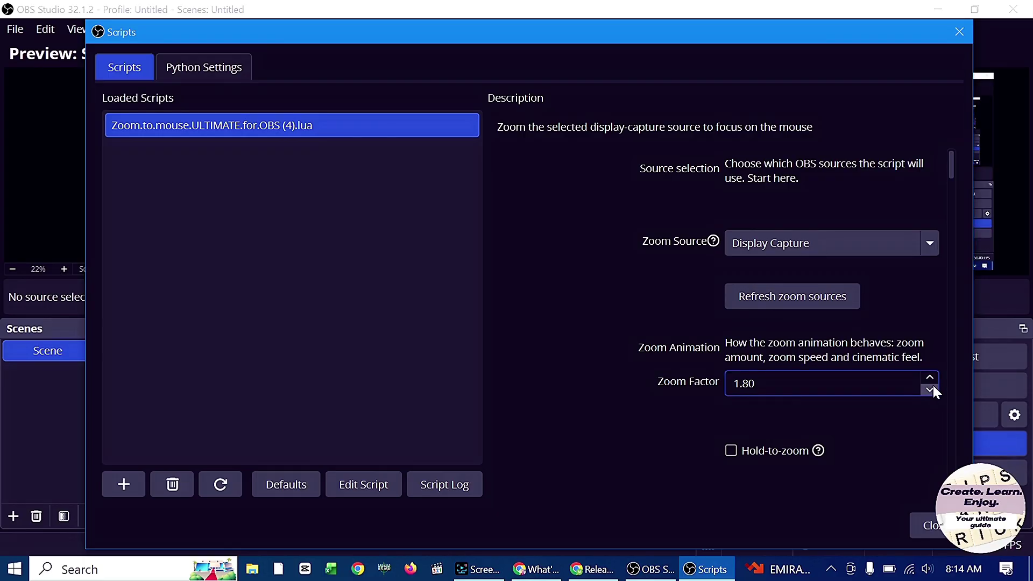
pyautogui.scroll(-5, 930, 387)
pyautogui.scroll(2, 814, 390)
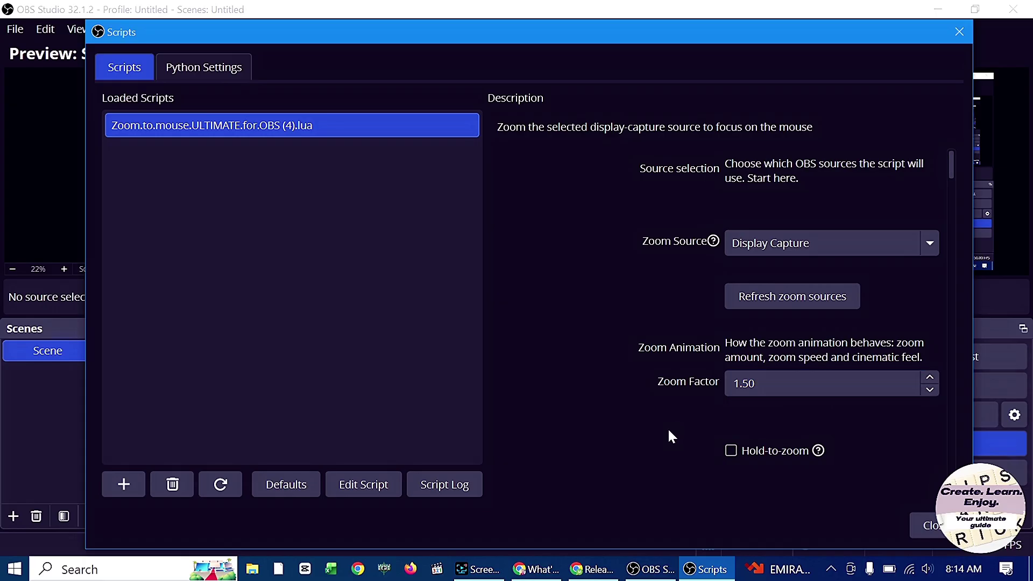
# Set the script's Zoom Speed (In) to about 0.037 and fine-tune its Zoom Speed (Out)
pyautogui.scroll(-3, 670, 422)
pyautogui.moveTo(741, 420)
pyautogui.mouseDown()
pyautogui.moveTo(751, 421)
pyautogui.moveTo(738, 423)
pyautogui.mouseUp()
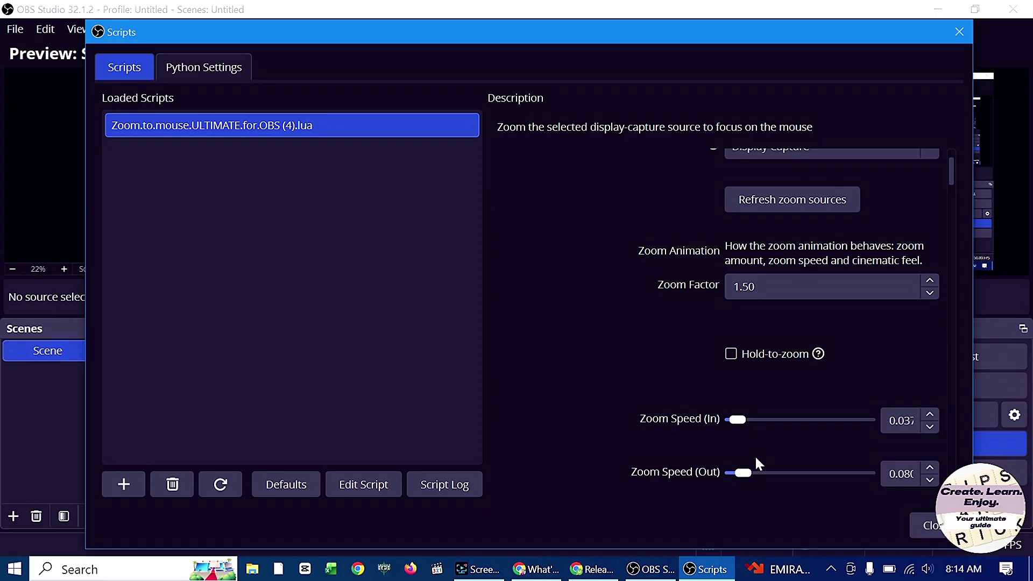
pyautogui.moveTo(743, 472); pyautogui.dragTo(742, 470)
# Set the Close-up extra zoom multiplier to about 1.20 and the Macro multiplier to about 1.25, and close the Scripts window
pyautogui.moveTo(951, 184); pyautogui.dragTo(961, 222)
pyautogui.moveTo(770, 235); pyautogui.dragTo(749, 236)
pyautogui.moveTo(774, 429); pyautogui.dragTo(740, 427)
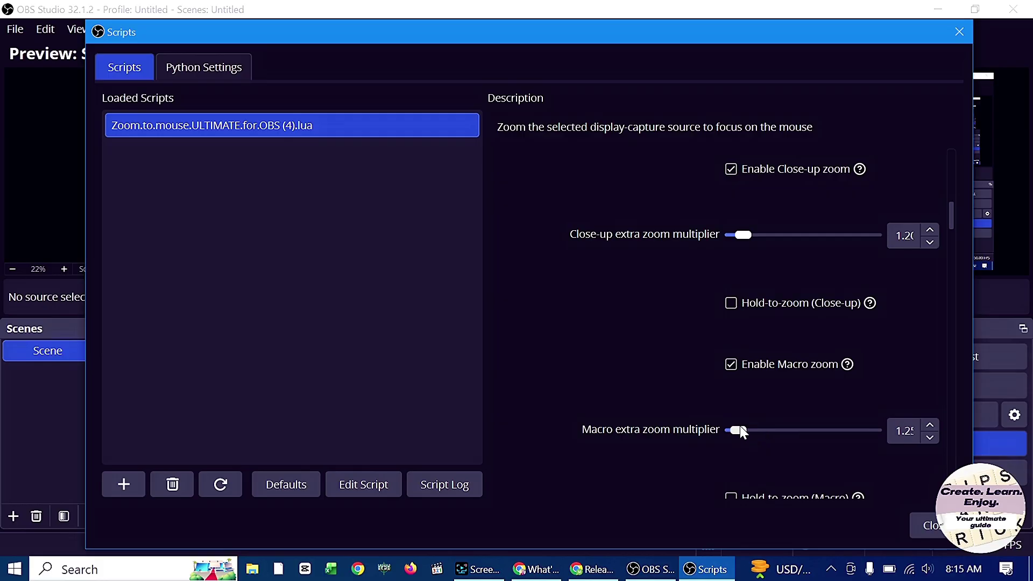
pyautogui.scroll(-10, 710, 340)
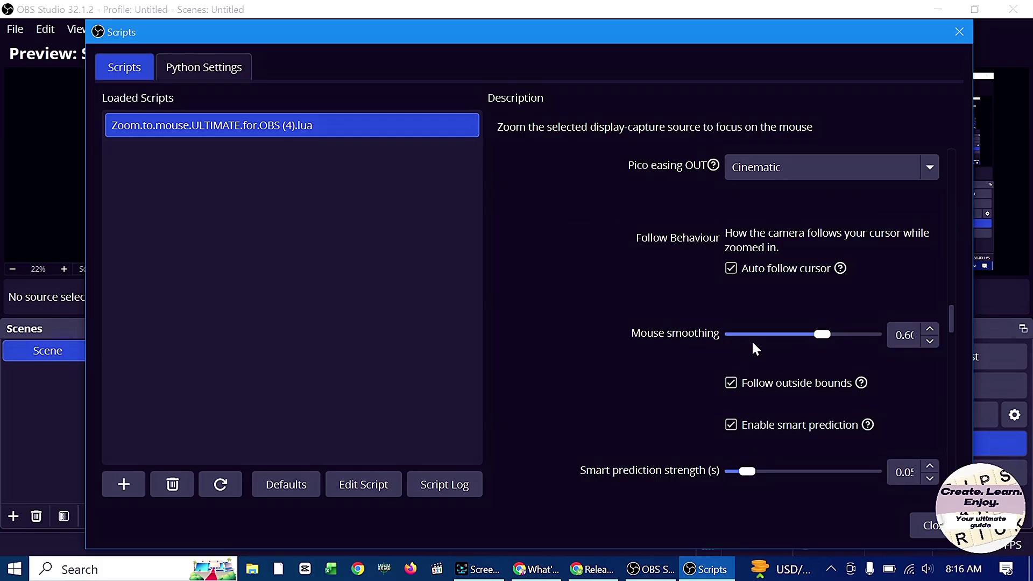
pyautogui.click(931, 525)
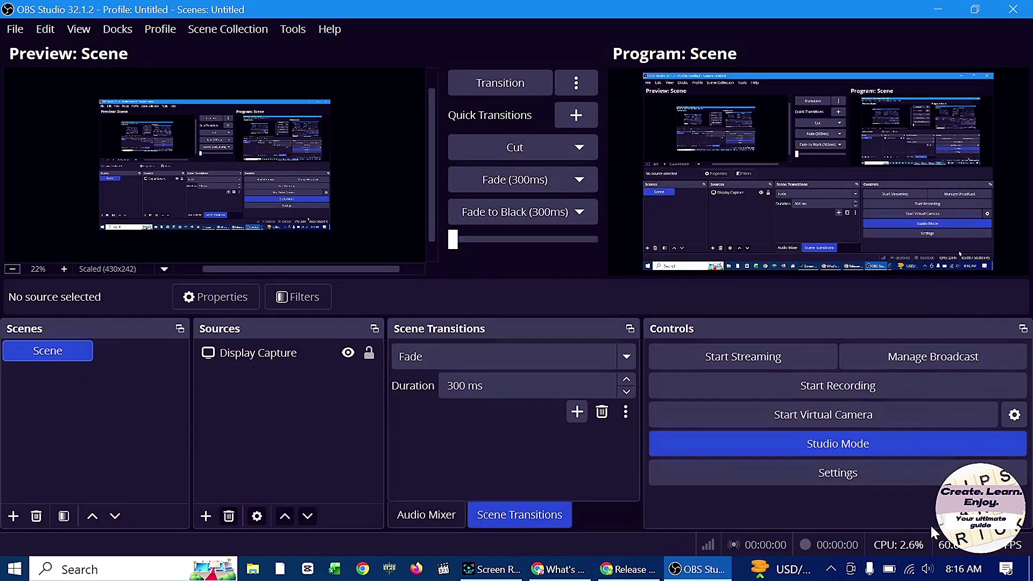
# Assign 1 as the hotkey for Toggle zoom to mouse in the OBS hotkey settings and save the change
pyautogui.click(15, 29)
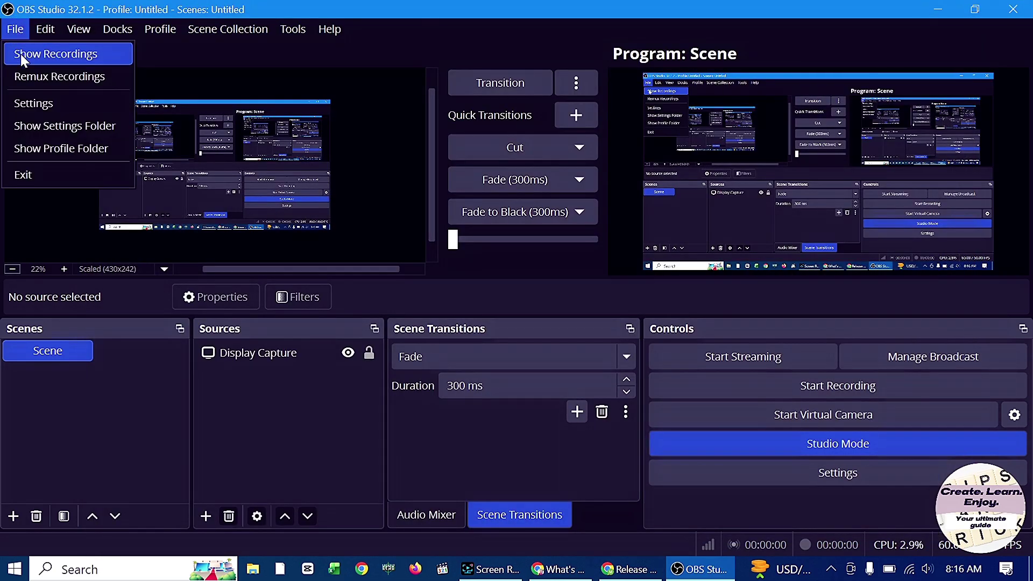
pyautogui.click(41, 106)
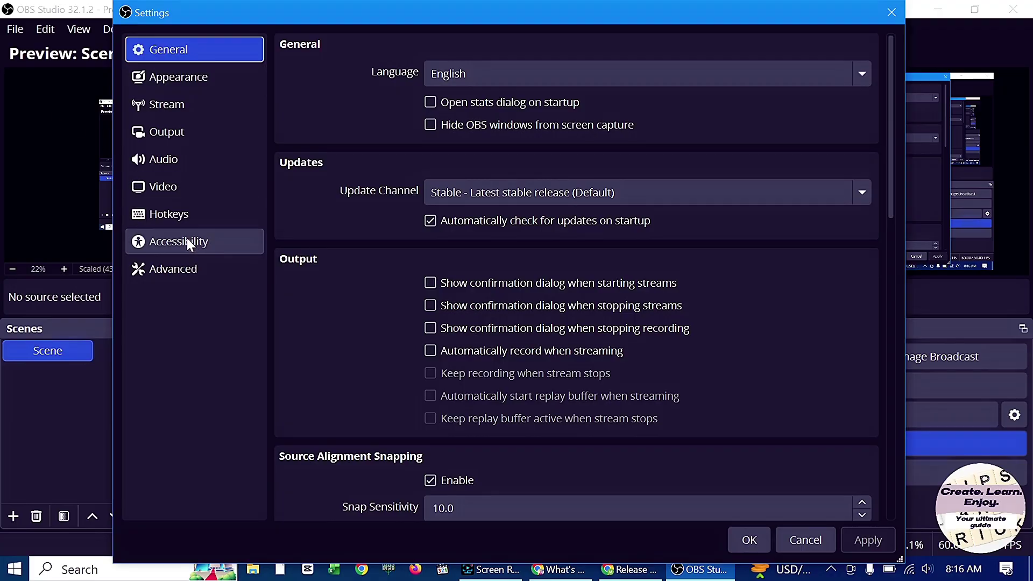
pyautogui.click(166, 215)
pyautogui.scroll(-3, 431, 240)
pyautogui.scroll(-5, 585, 292)
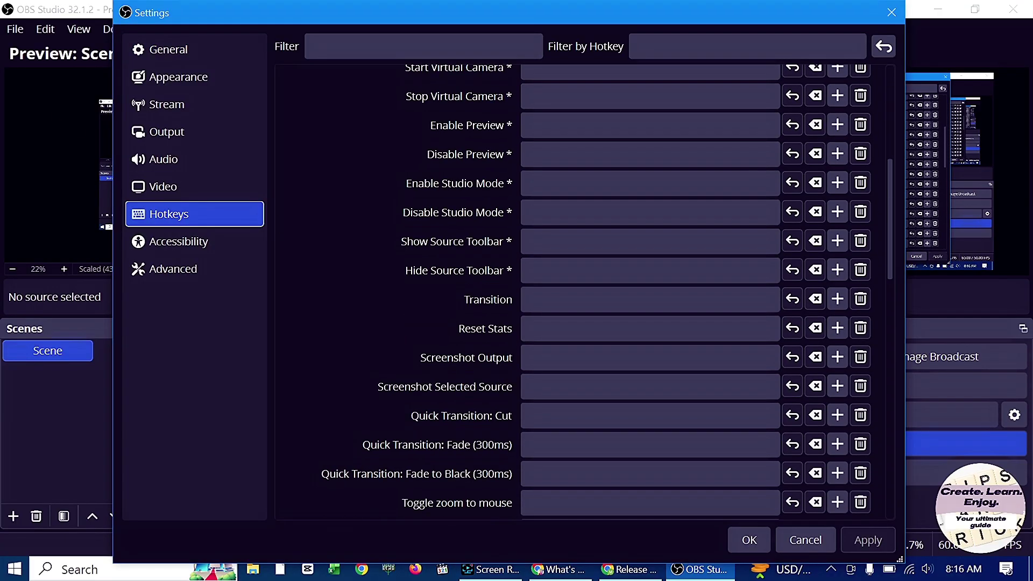
pyautogui.click(649, 329)
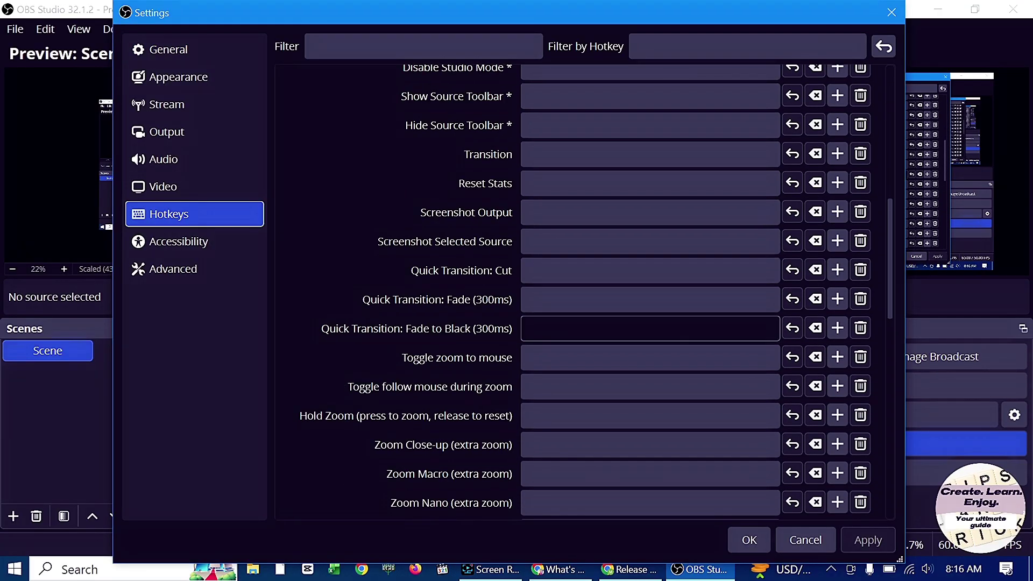
pyautogui.press('Escape')
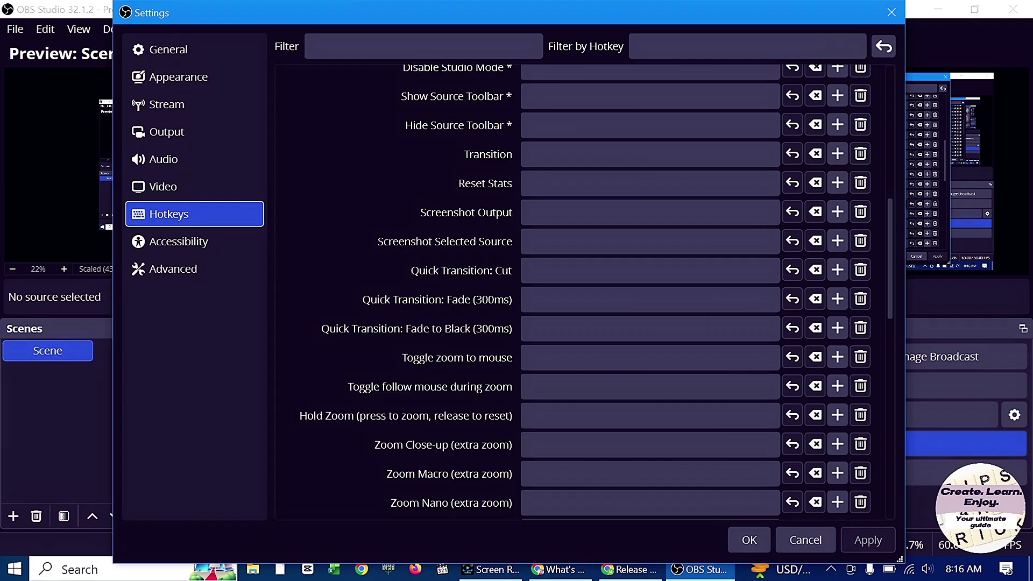
pyautogui.click(555, 360)
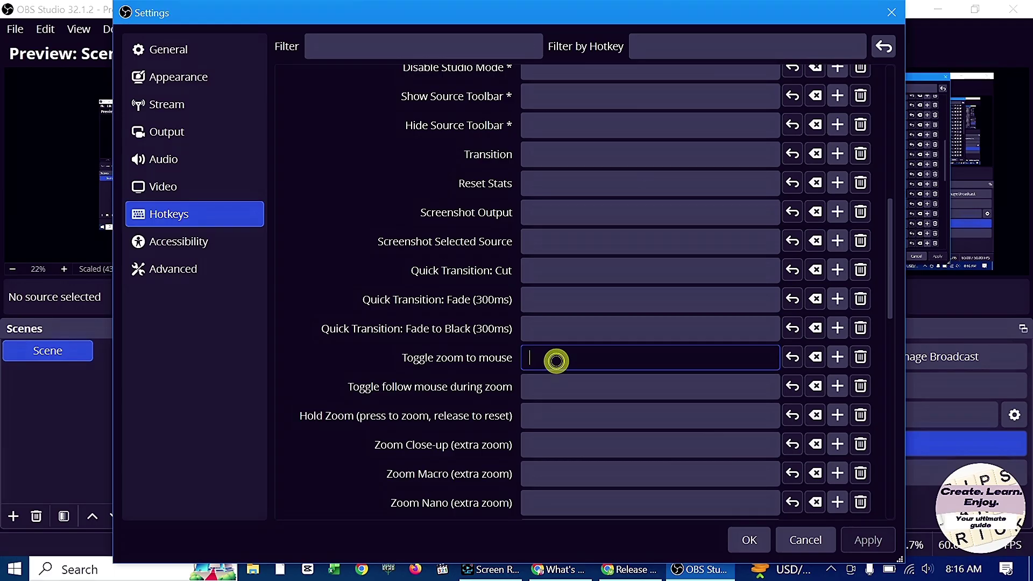
pyautogui.press('1')
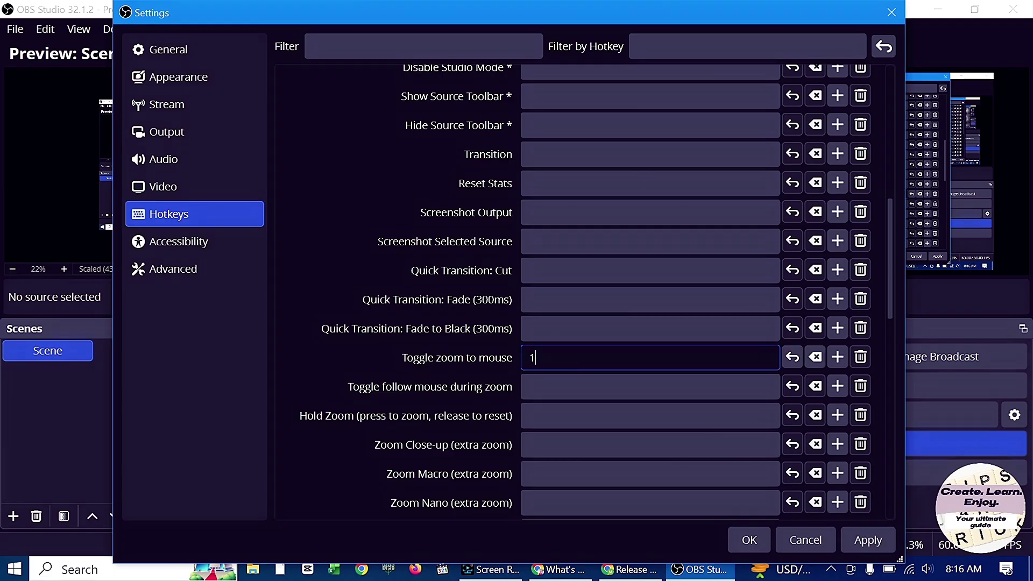
pyautogui.click(871, 538)
pyautogui.click(749, 541)
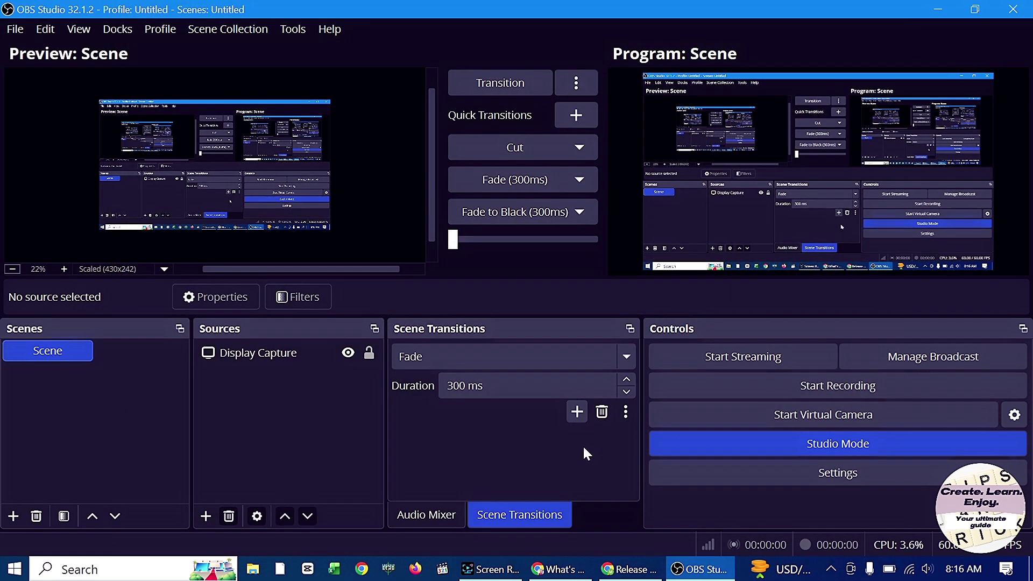
# Test the Toggle zoom to mouse hotkey by zooming the display capture in on the cursor
pyautogui.press('1')
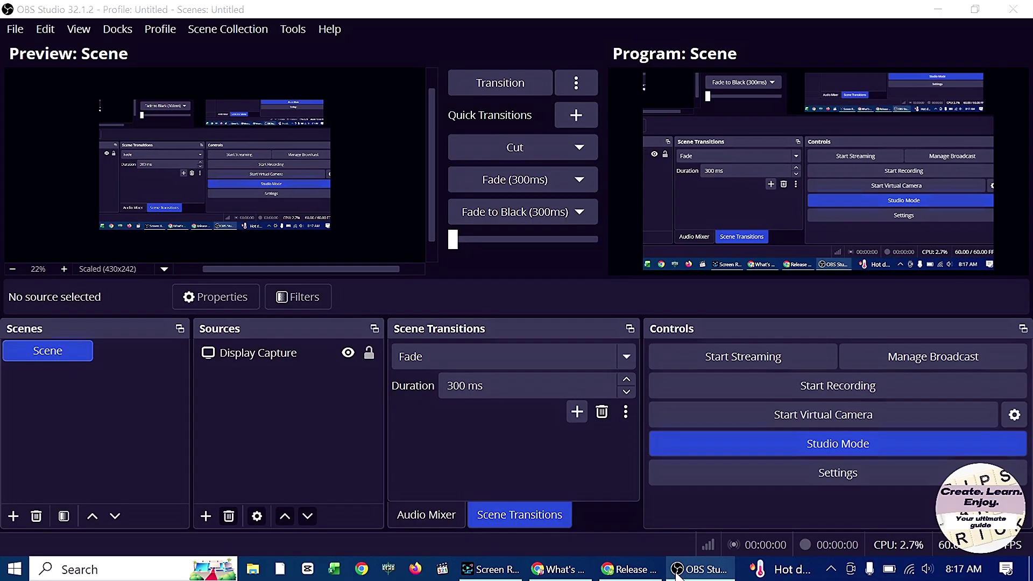